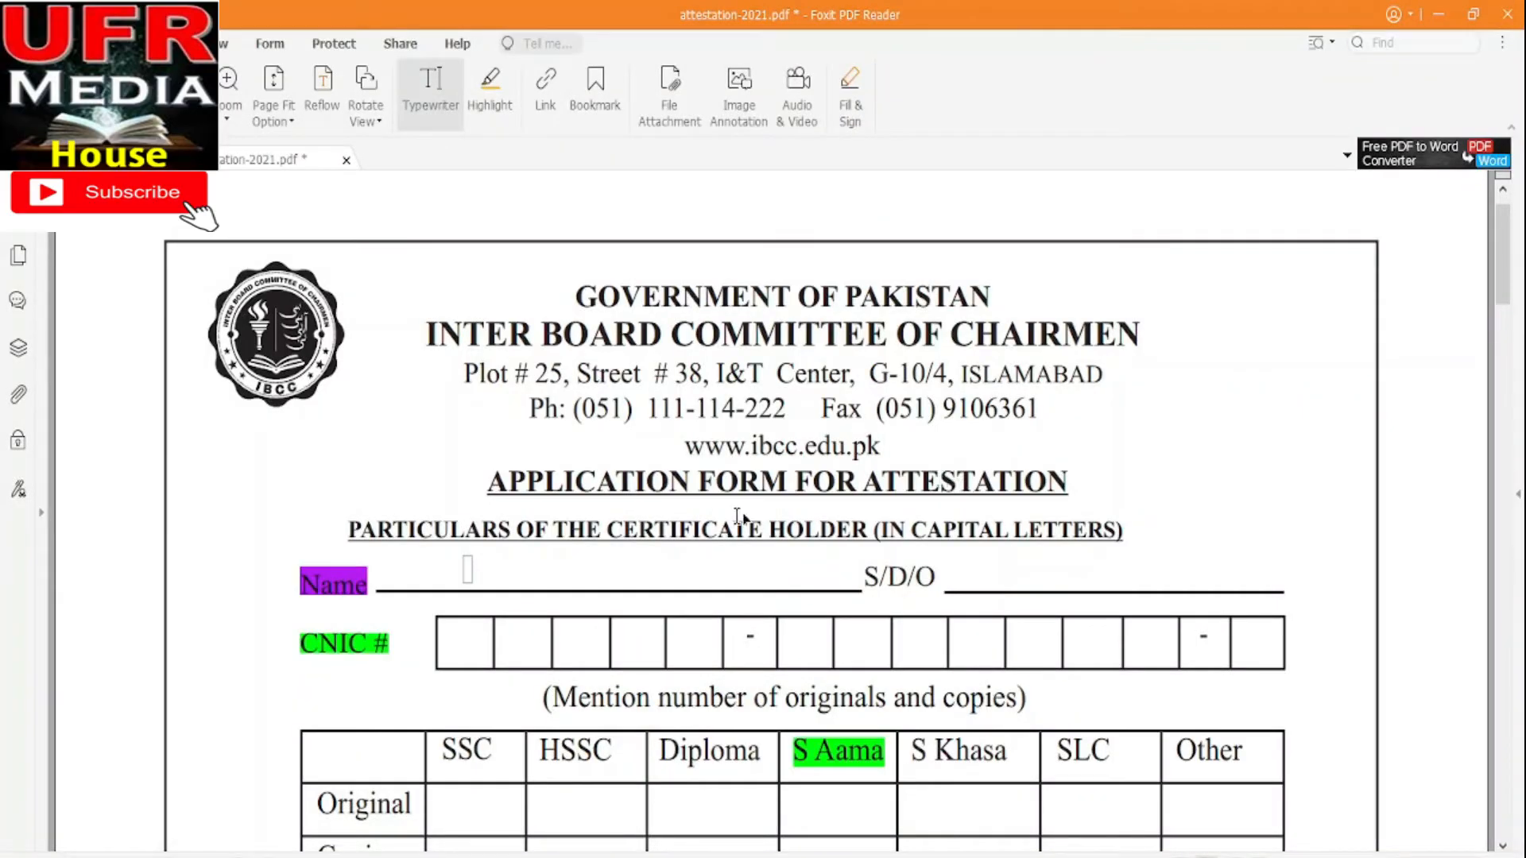
# Type the applicant's full name on the form's Name line as typewriter text
pyautogui.click(487, 480)
pyautogui.click(566, 493)
pyautogui.click(670, 496)
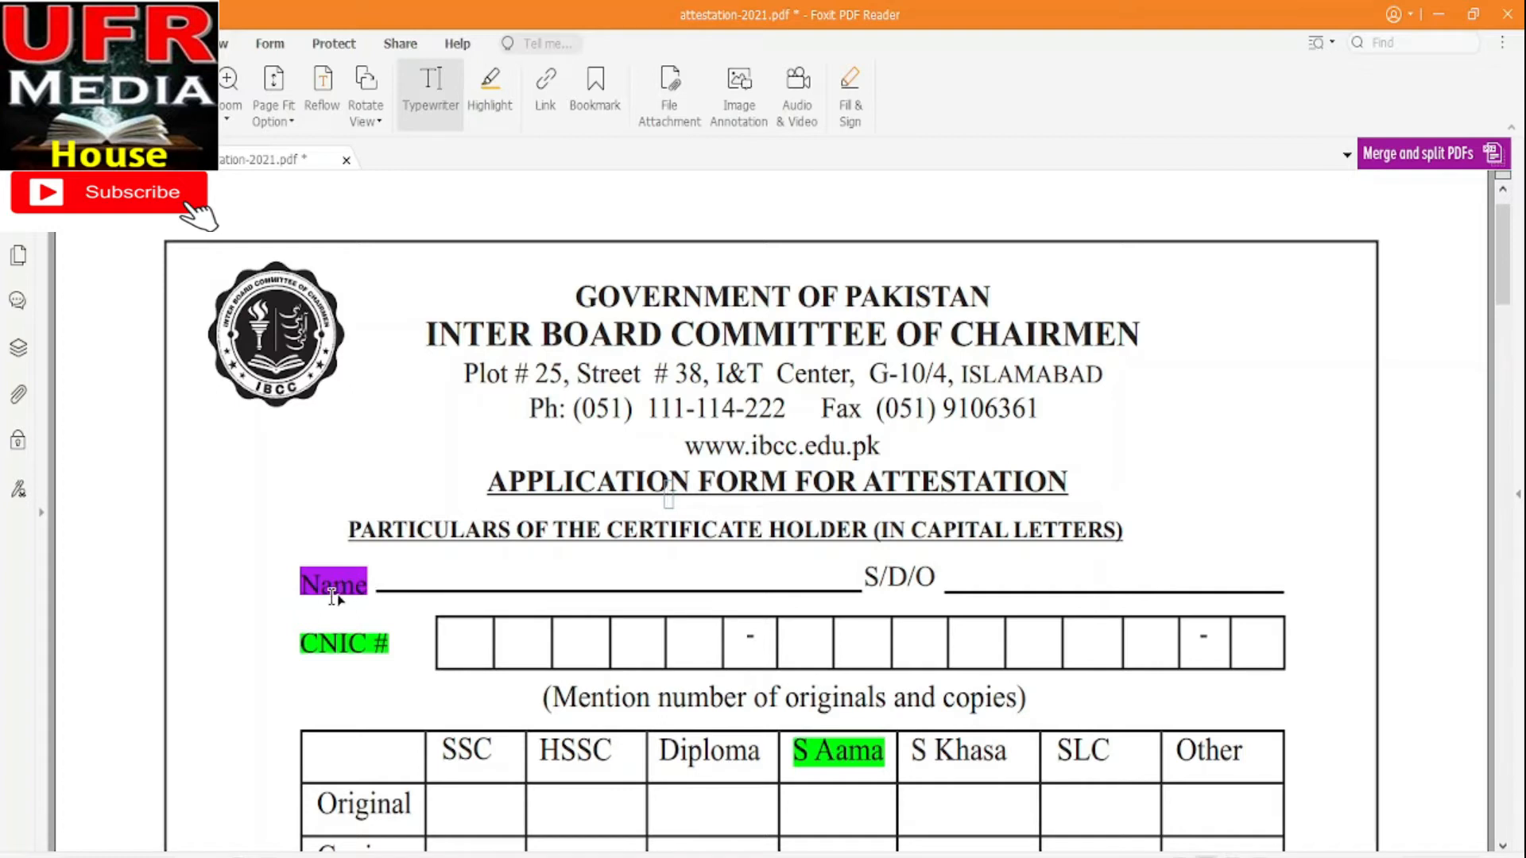
pyautogui.click(395, 576)
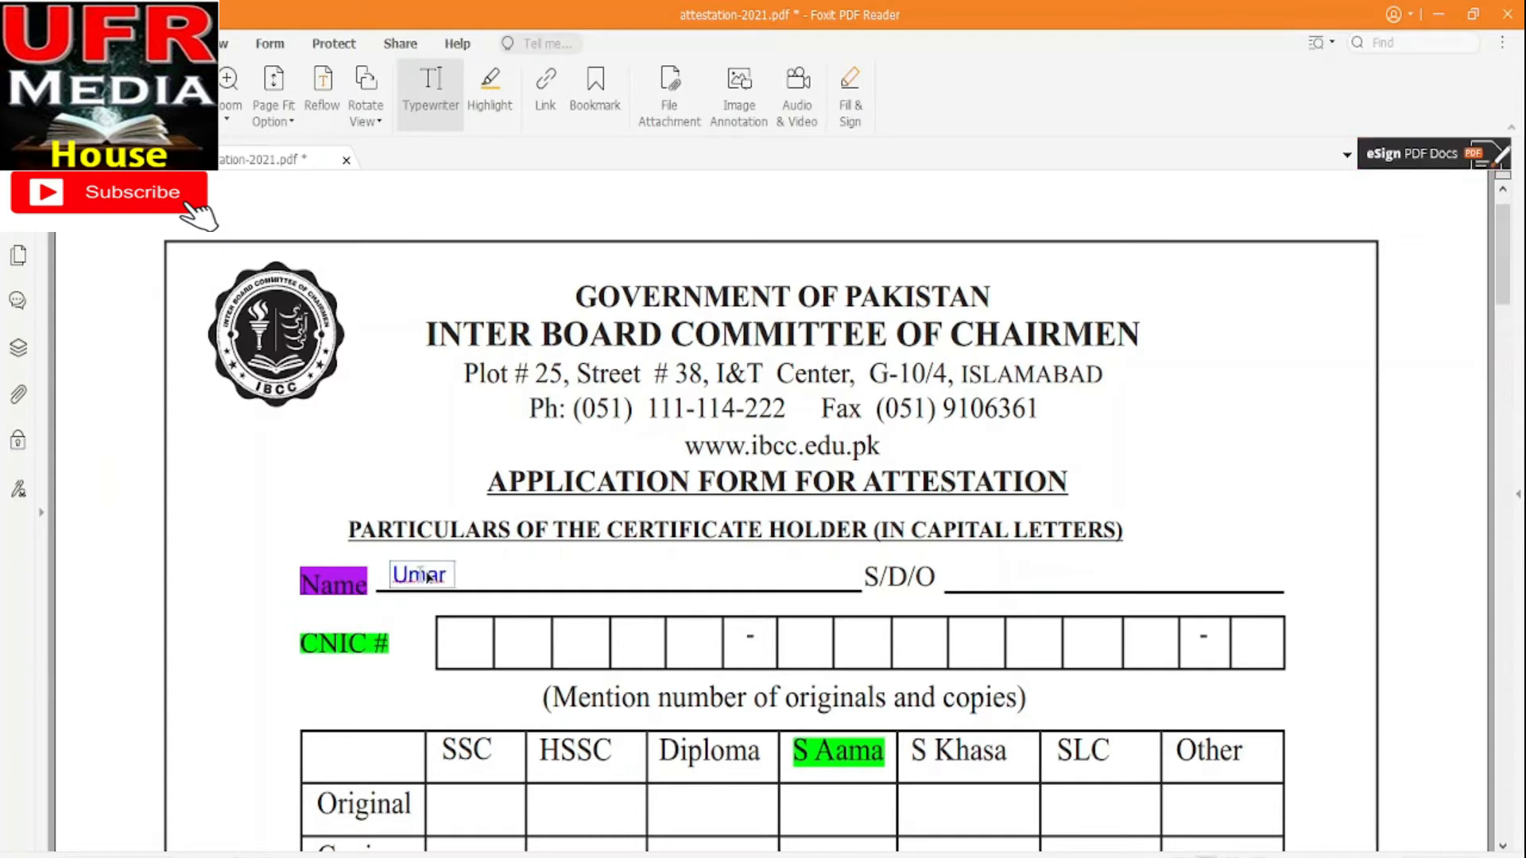
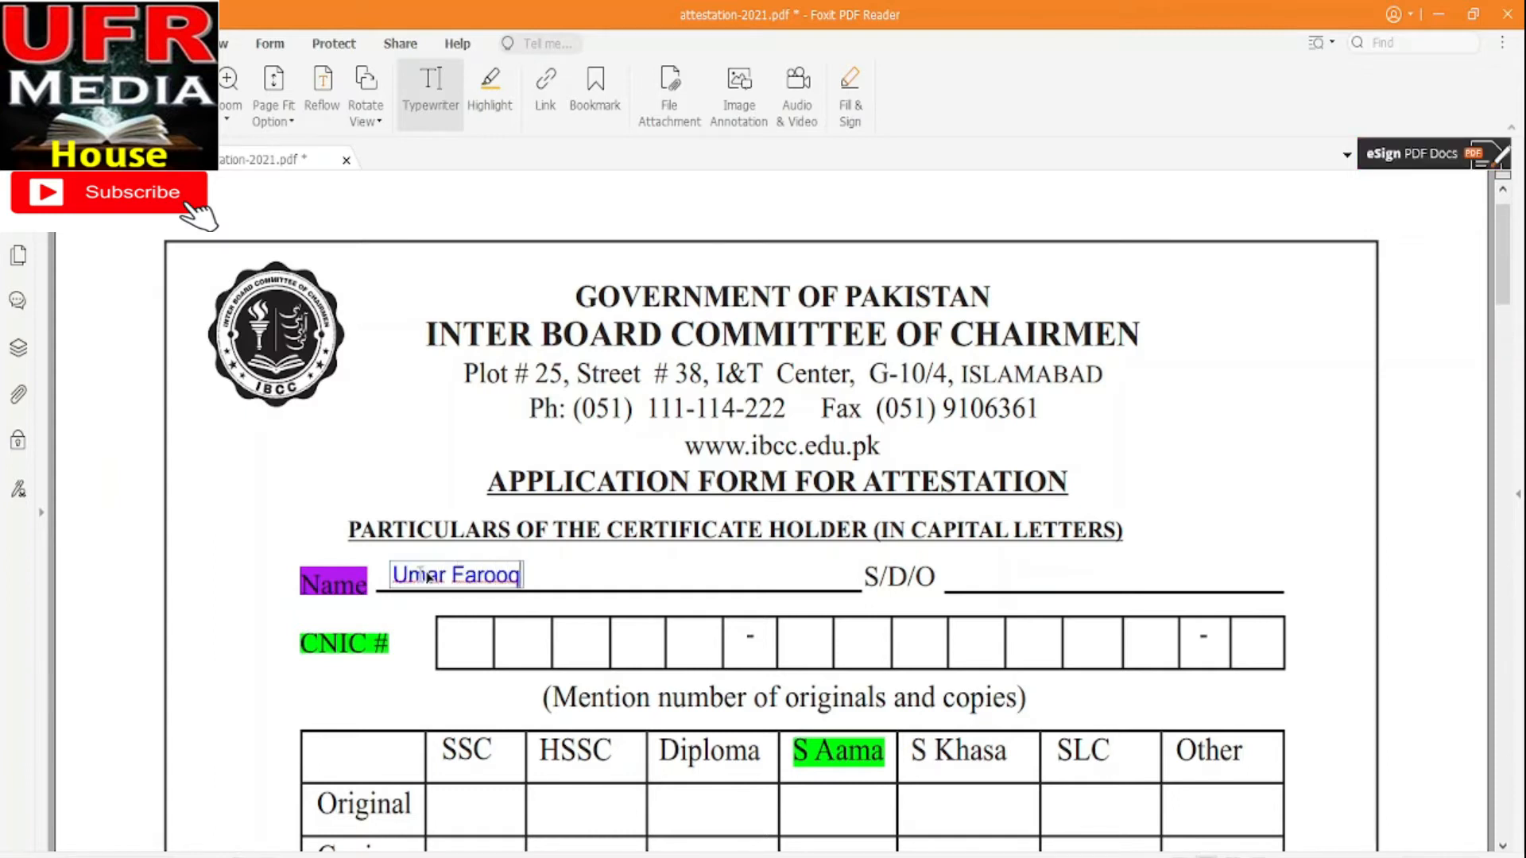
# Begin a father's-name entry after S/D/O, then erase the mistyped text
pyautogui.click(959, 570)
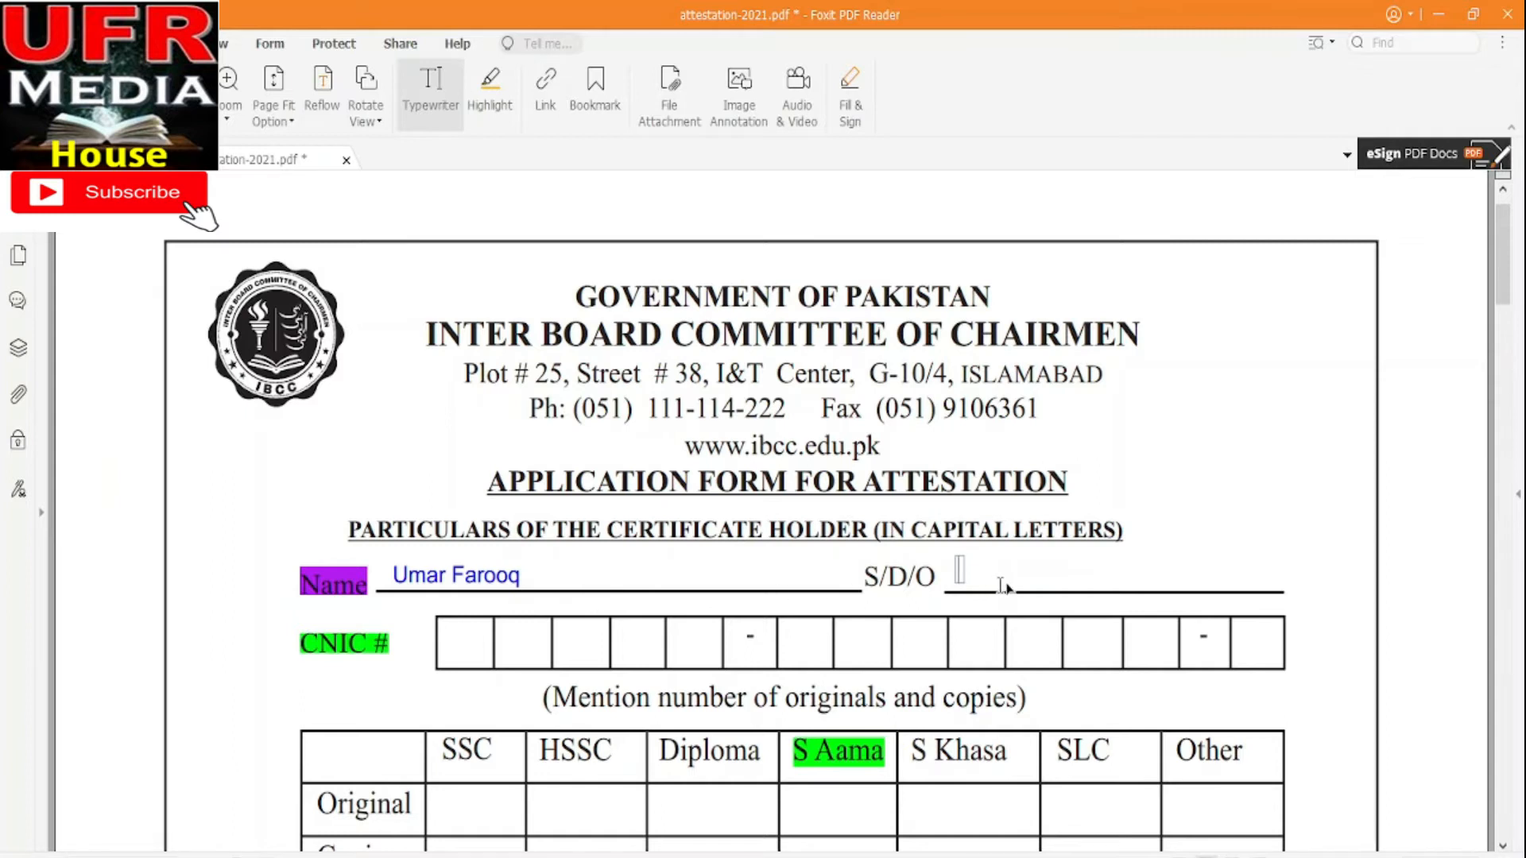
pyautogui.write('Aslam')
pyautogui.press('BackSpace')
pyautogui.press('BackSpace')
pyautogui.press('BackSpace')
pyautogui.press('BackSpace')
pyautogui.press('BackSpace')
# Type the father's full name on the S/D/O line
pyautogui.click(901, 559)
pyautogui.click(924, 573)
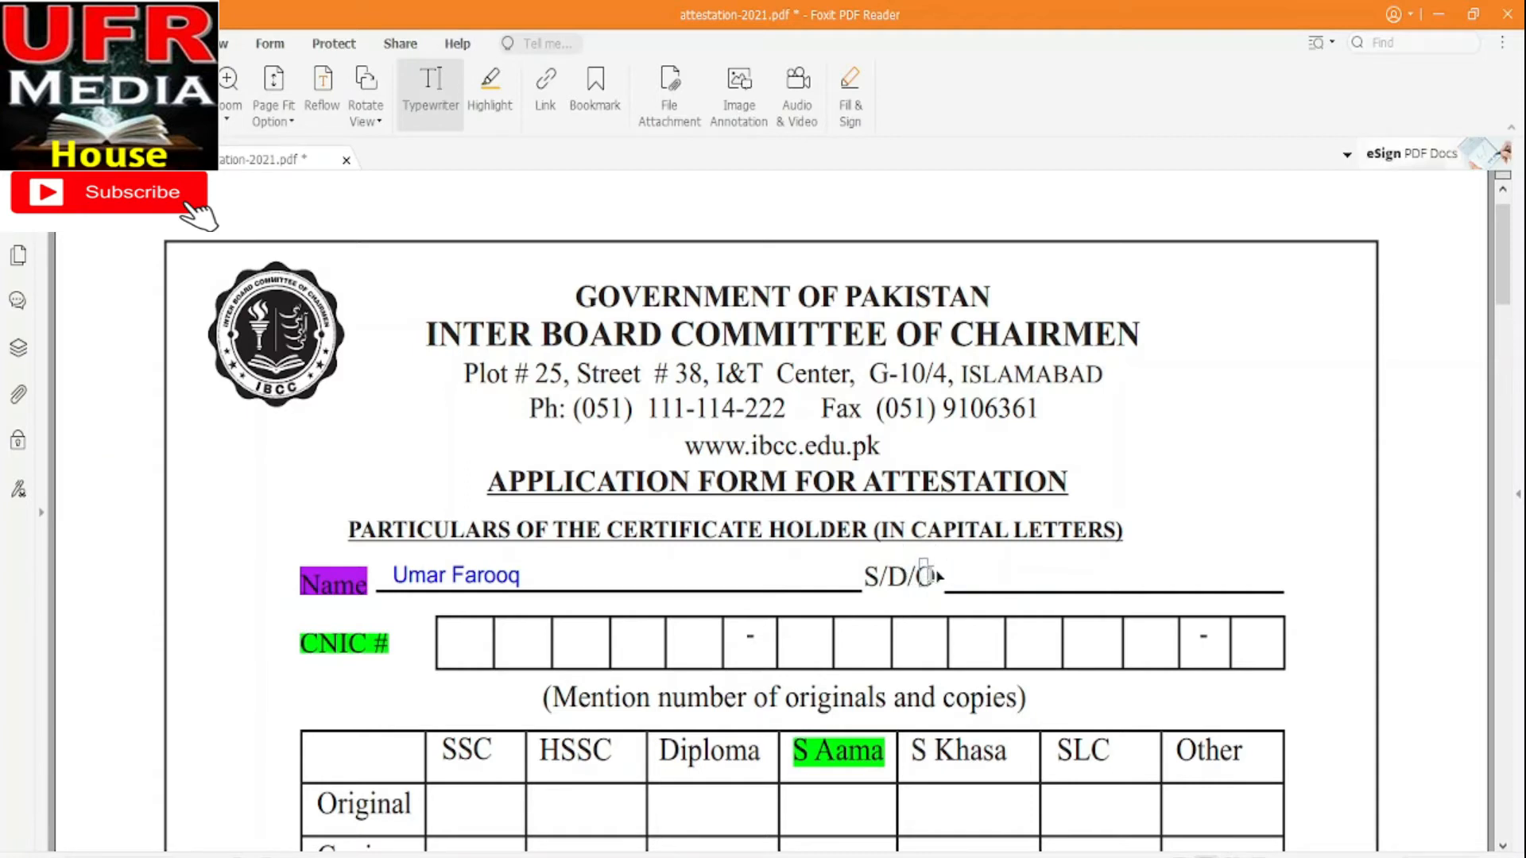
pyautogui.click(997, 585)
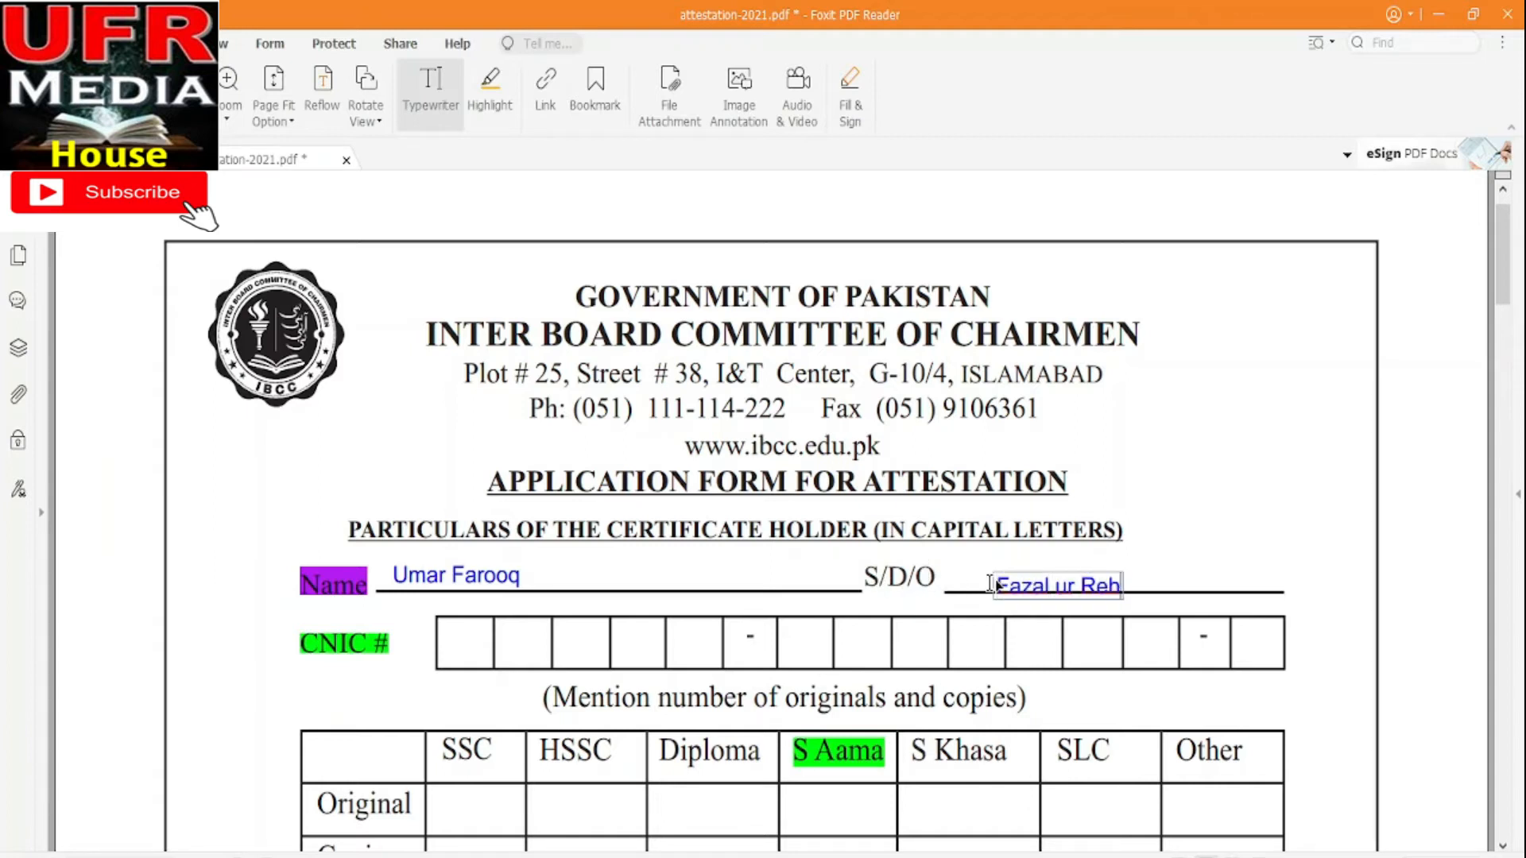
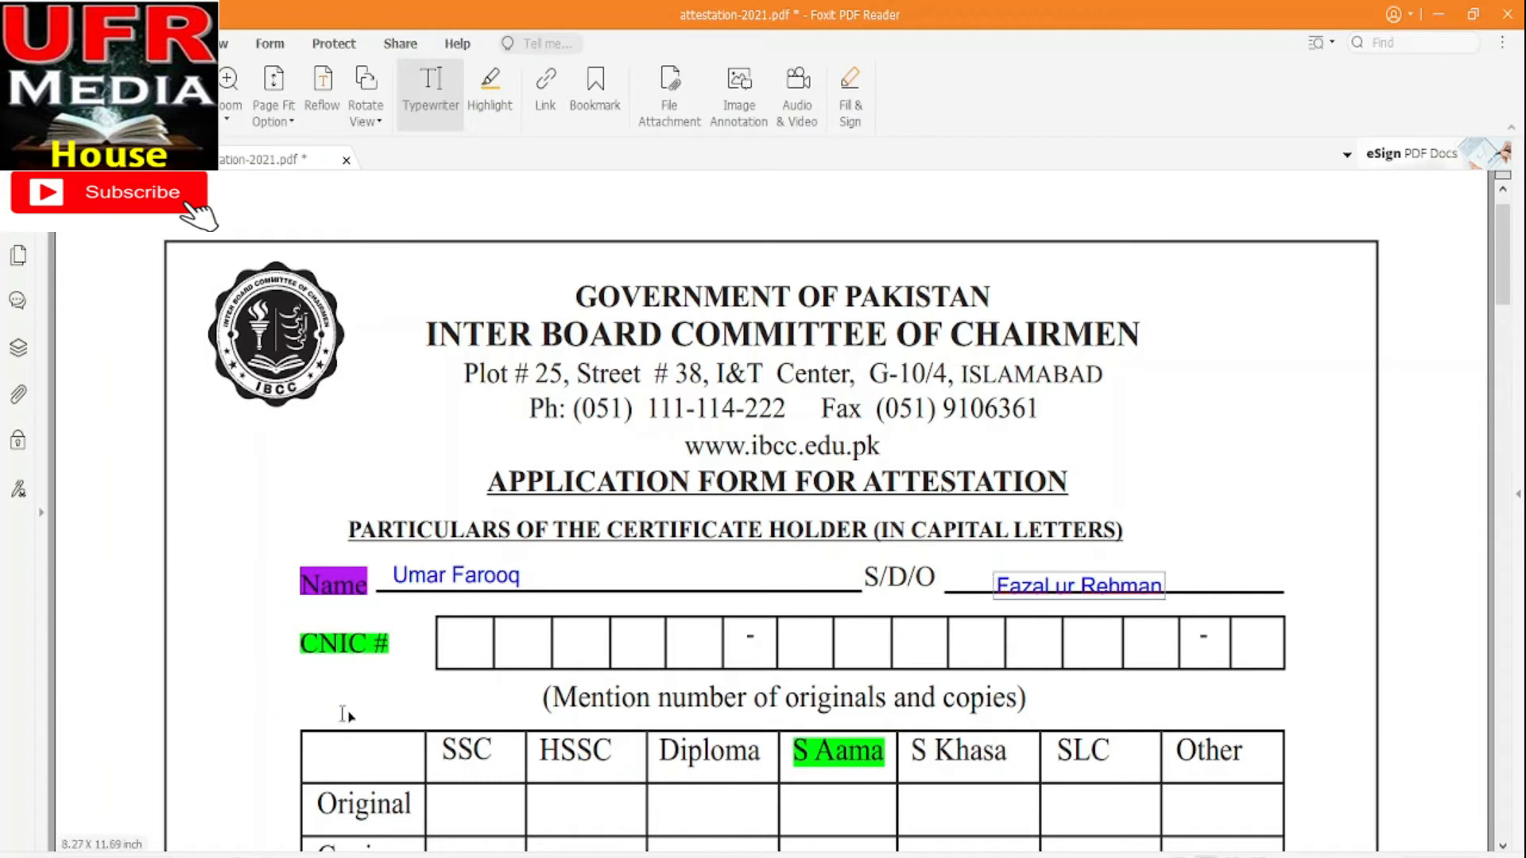
# Enter one CNIC digit into each of the first five CNIC # boxes
pyautogui.click(462, 644)
pyautogui.write('1')
pyautogui.click(502, 642)
pyautogui.write('2')
pyautogui.click(583, 648)
pyautogui.write('3')
pyautogui.click(637, 646)
pyautogui.write('4')
pyautogui.click(676, 644)
pyautogui.write('5')
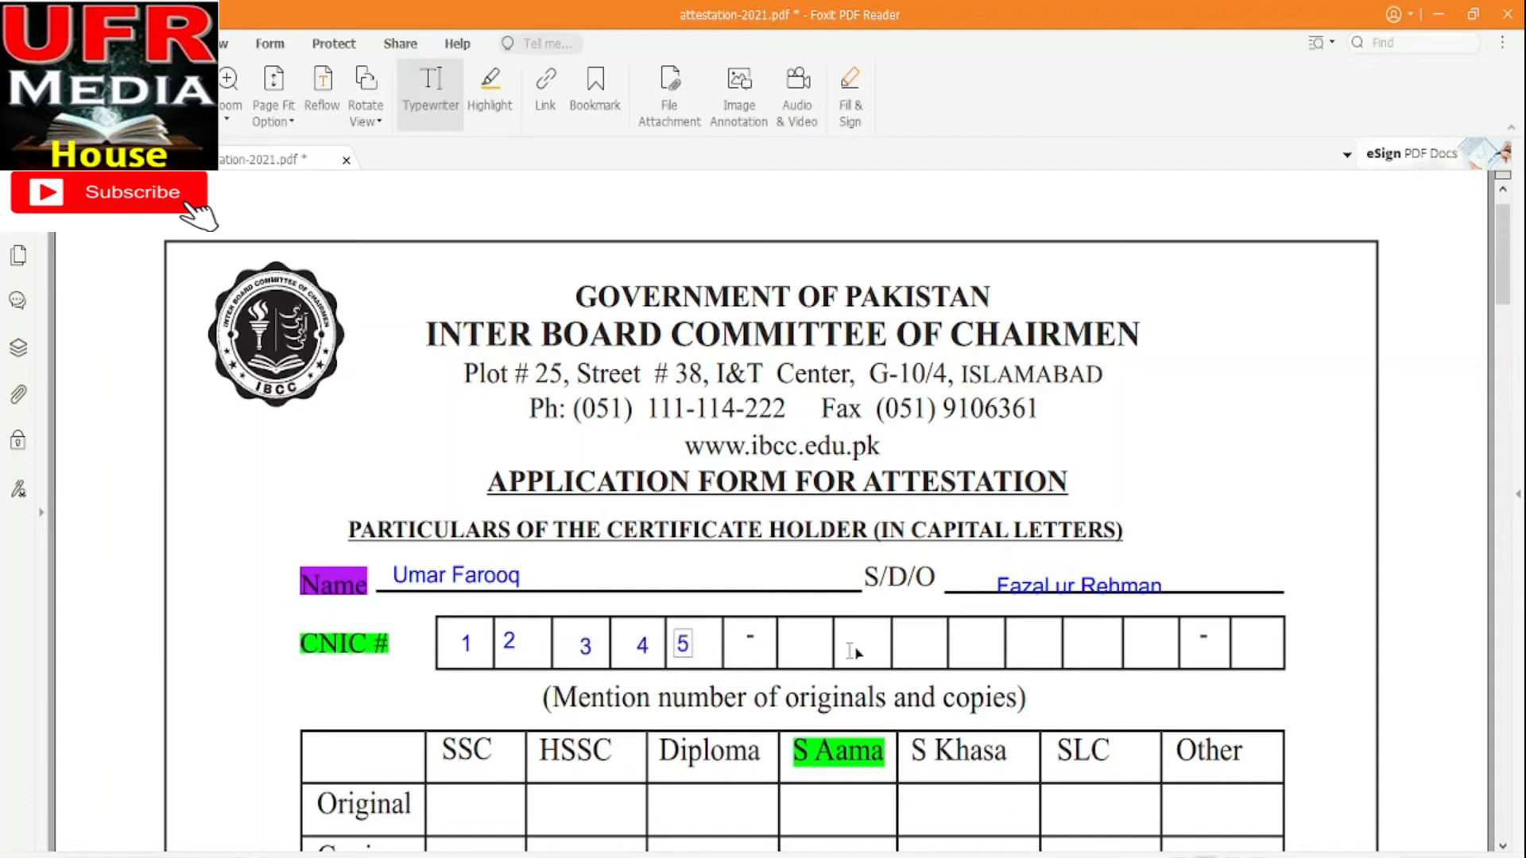
pyautogui.moveTo(1503, 262); pyautogui.dragTo(1512, 324)
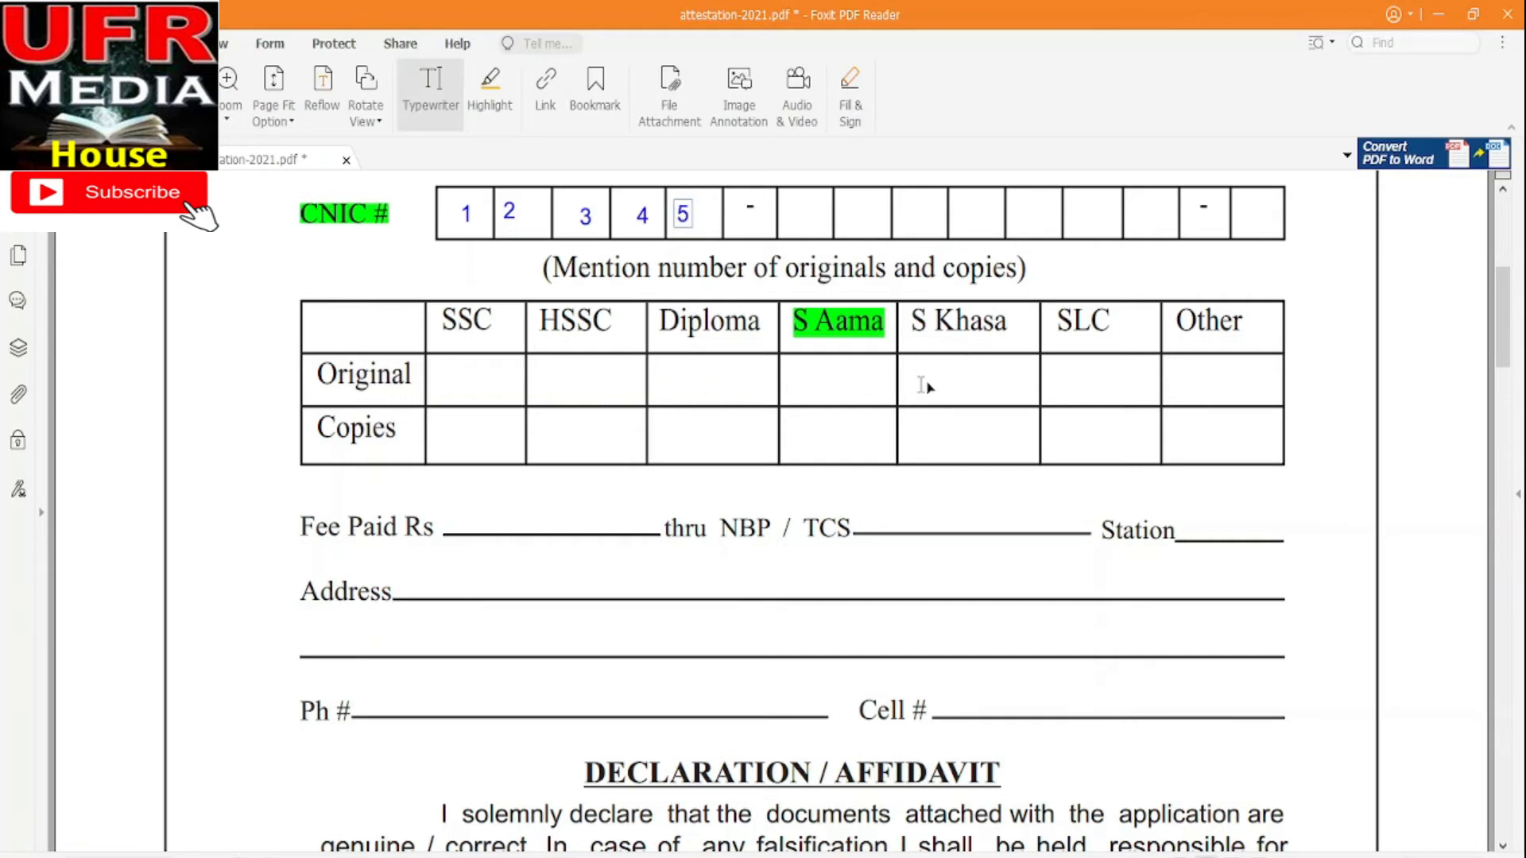
# Start typewriter entries in the S Aama and S Khasa Original cells of the table
pyautogui.click(817, 378)
pyautogui.click(931, 379)
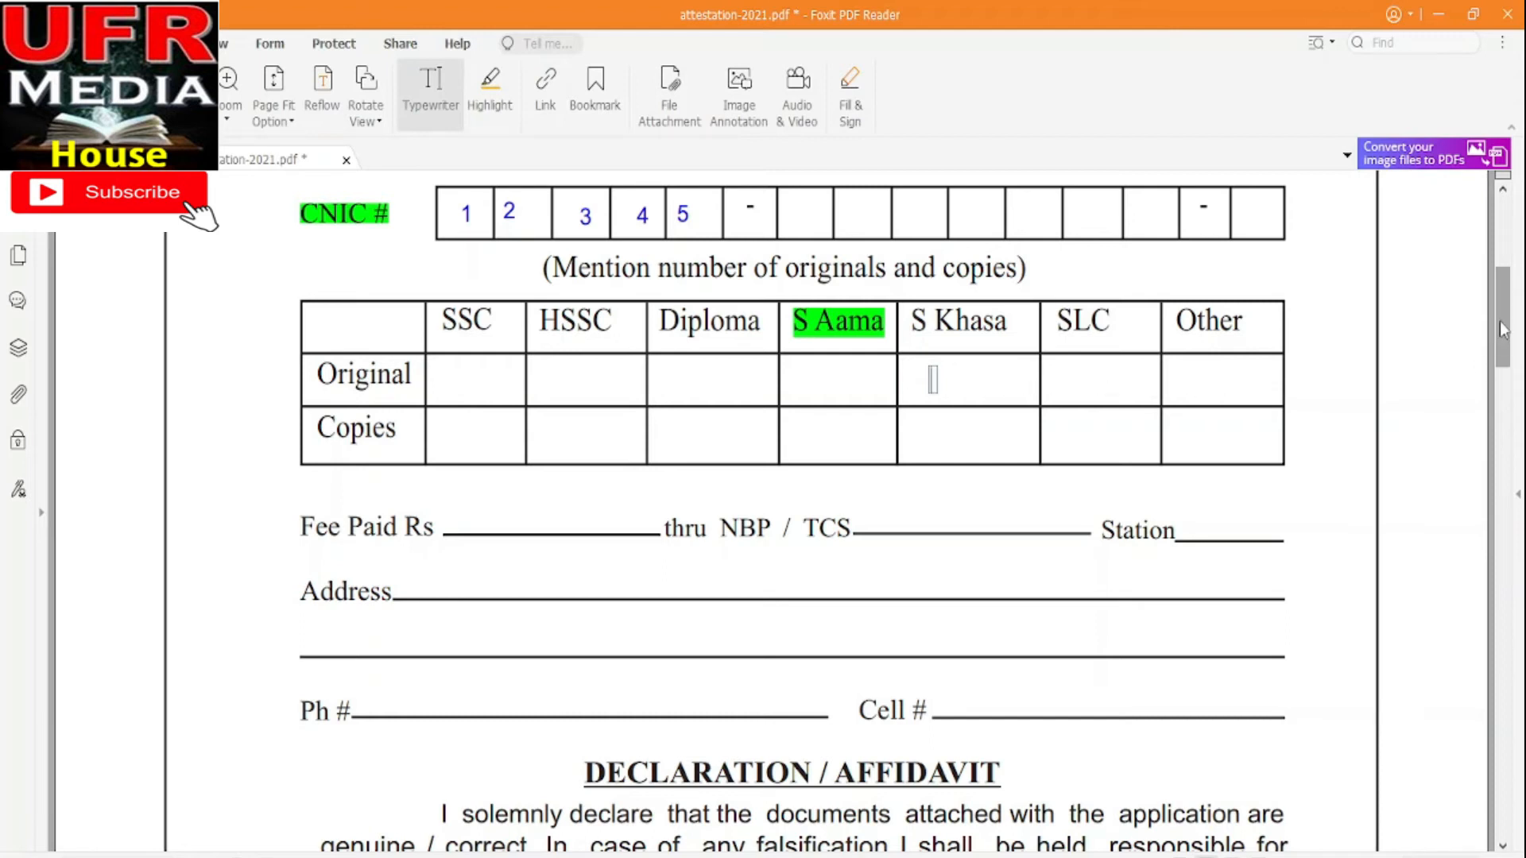
# Type the applicant's mobile number on the Cell # line further down the form
pyautogui.scroll(-3, 1502, 330)
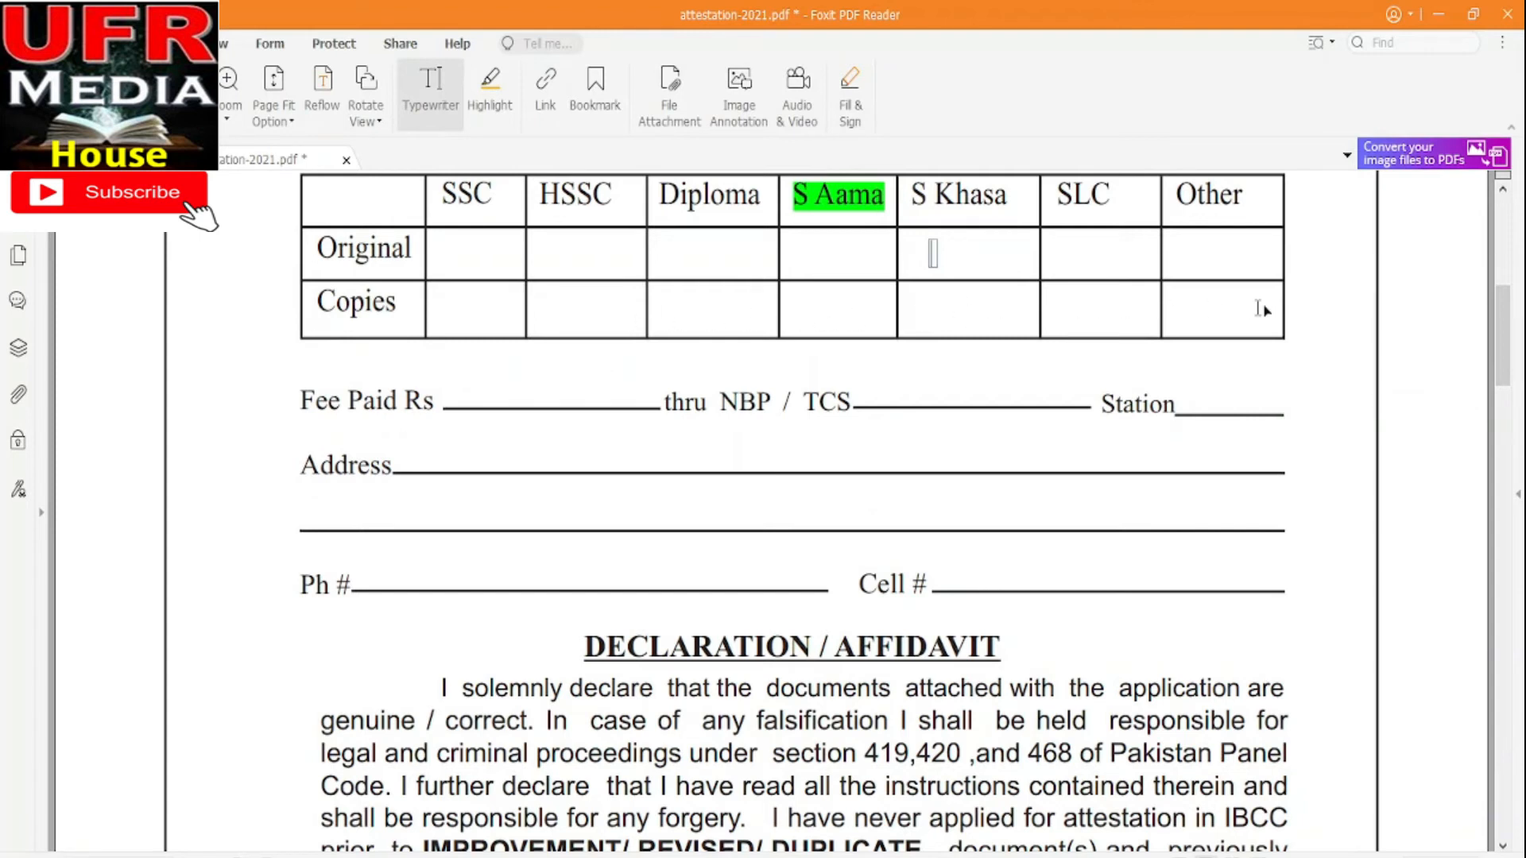
pyautogui.moveTo(1506, 333); pyautogui.dragTo(1507, 350)
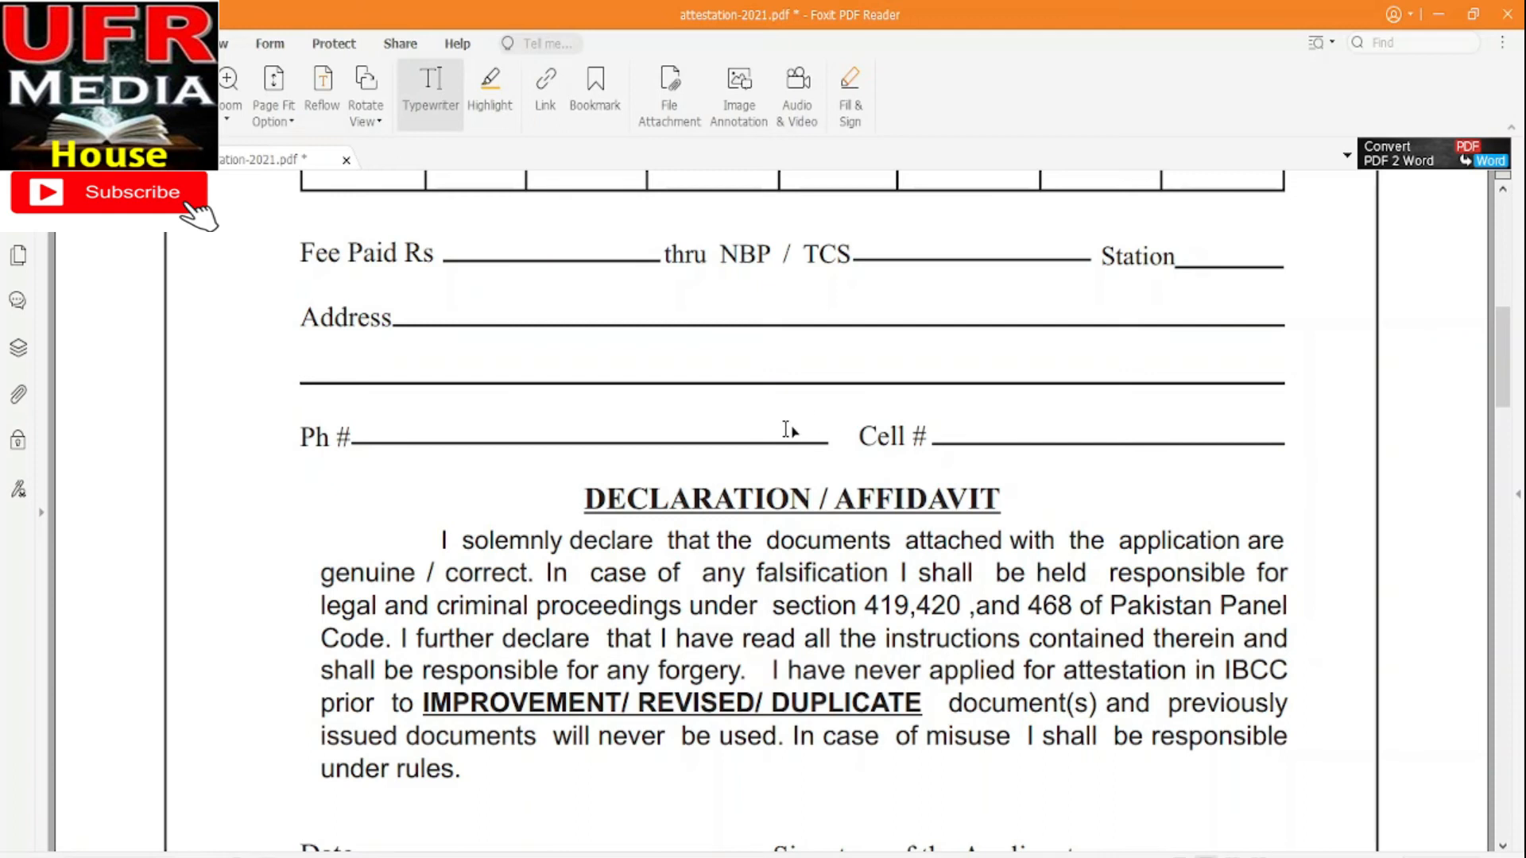
pyautogui.click(951, 426)
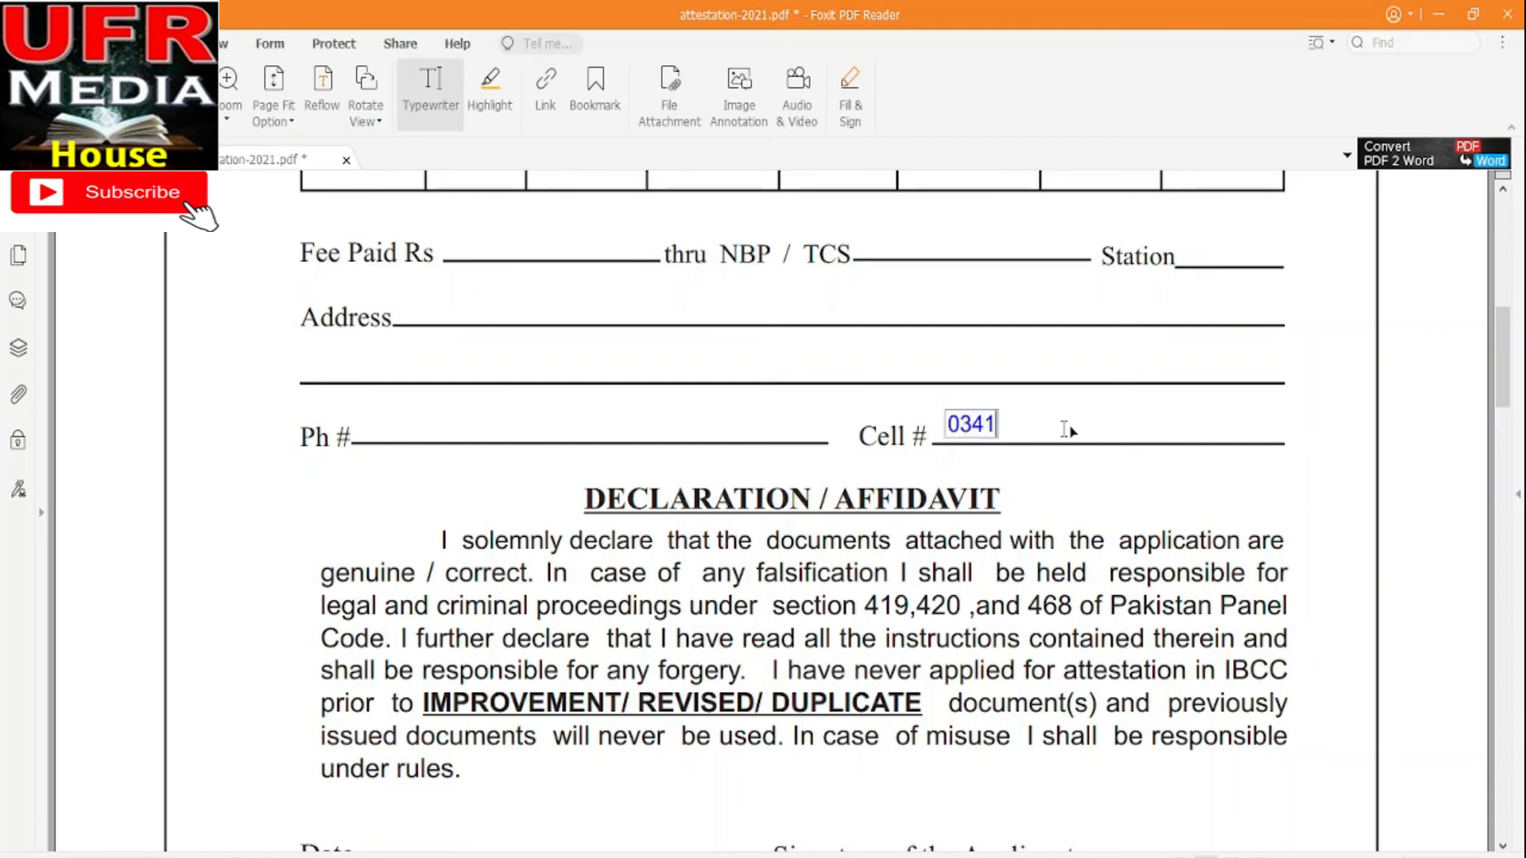
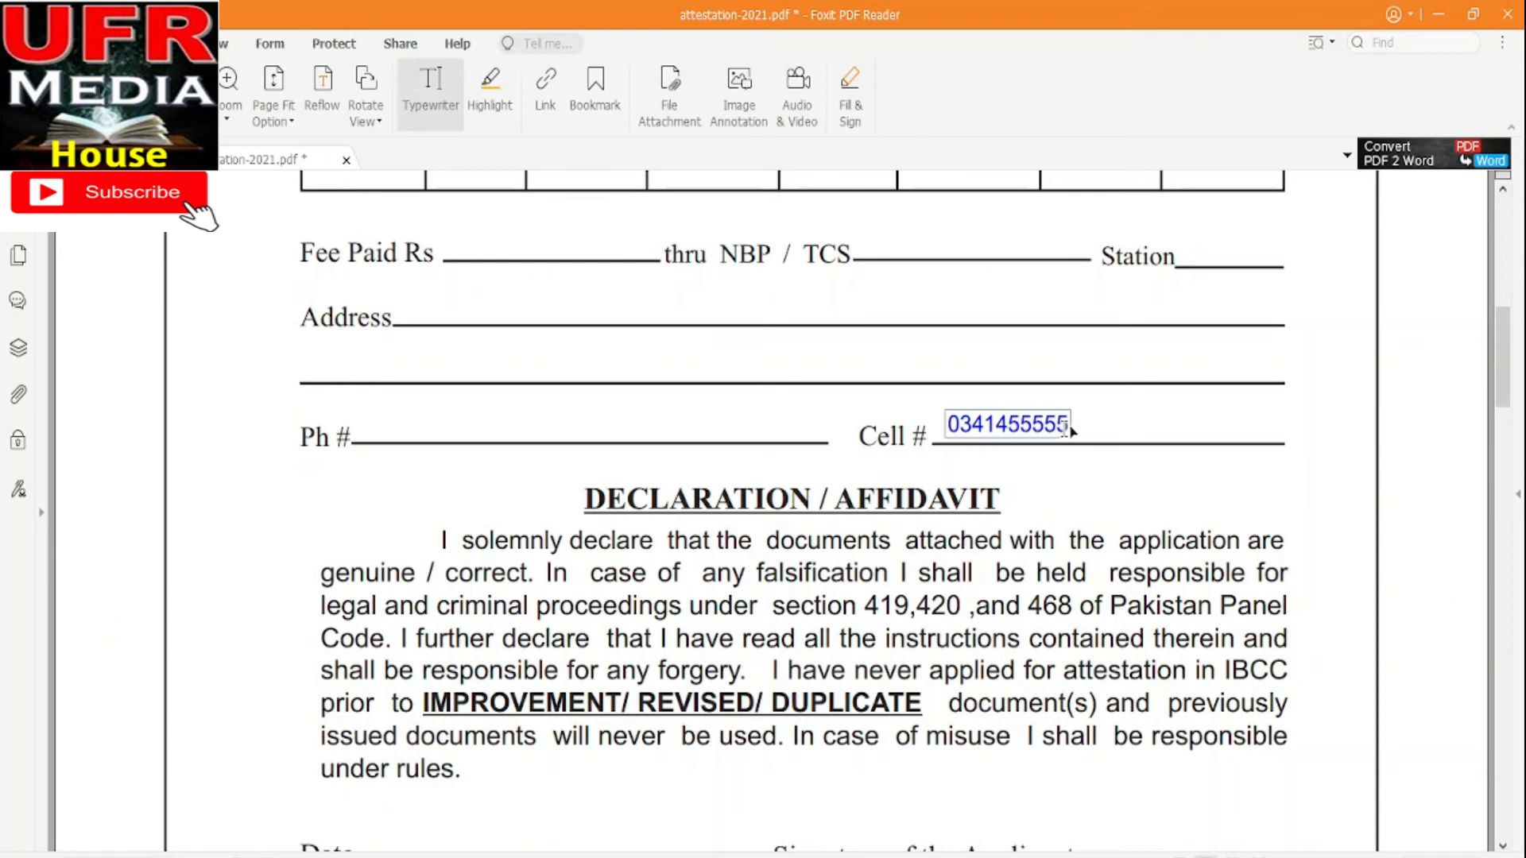
pyautogui.moveTo(1504, 385); pyautogui.dragTo(1508, 454)
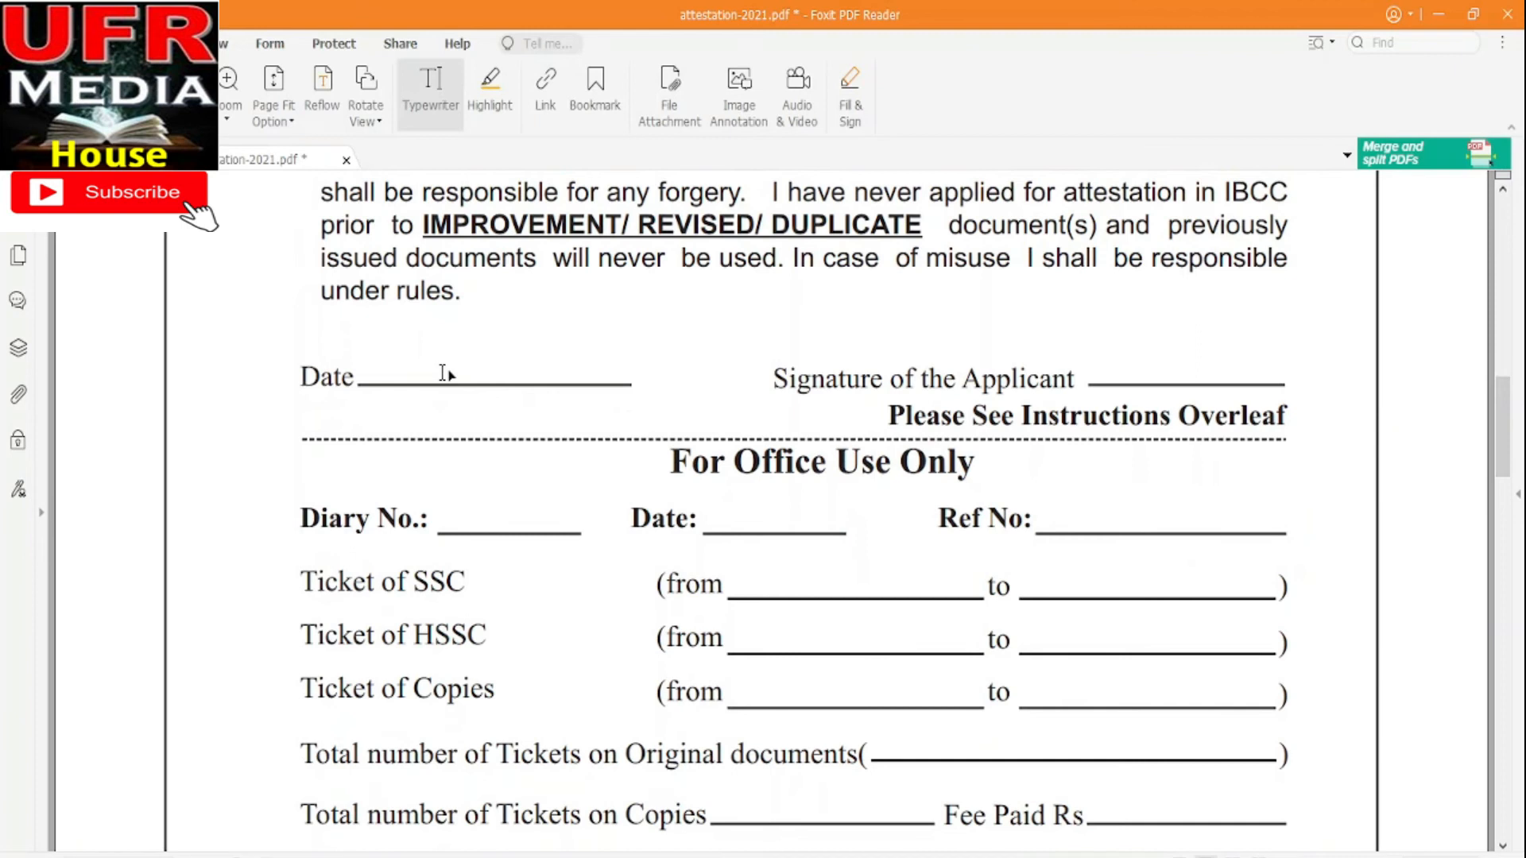
pyautogui.click(392, 368)
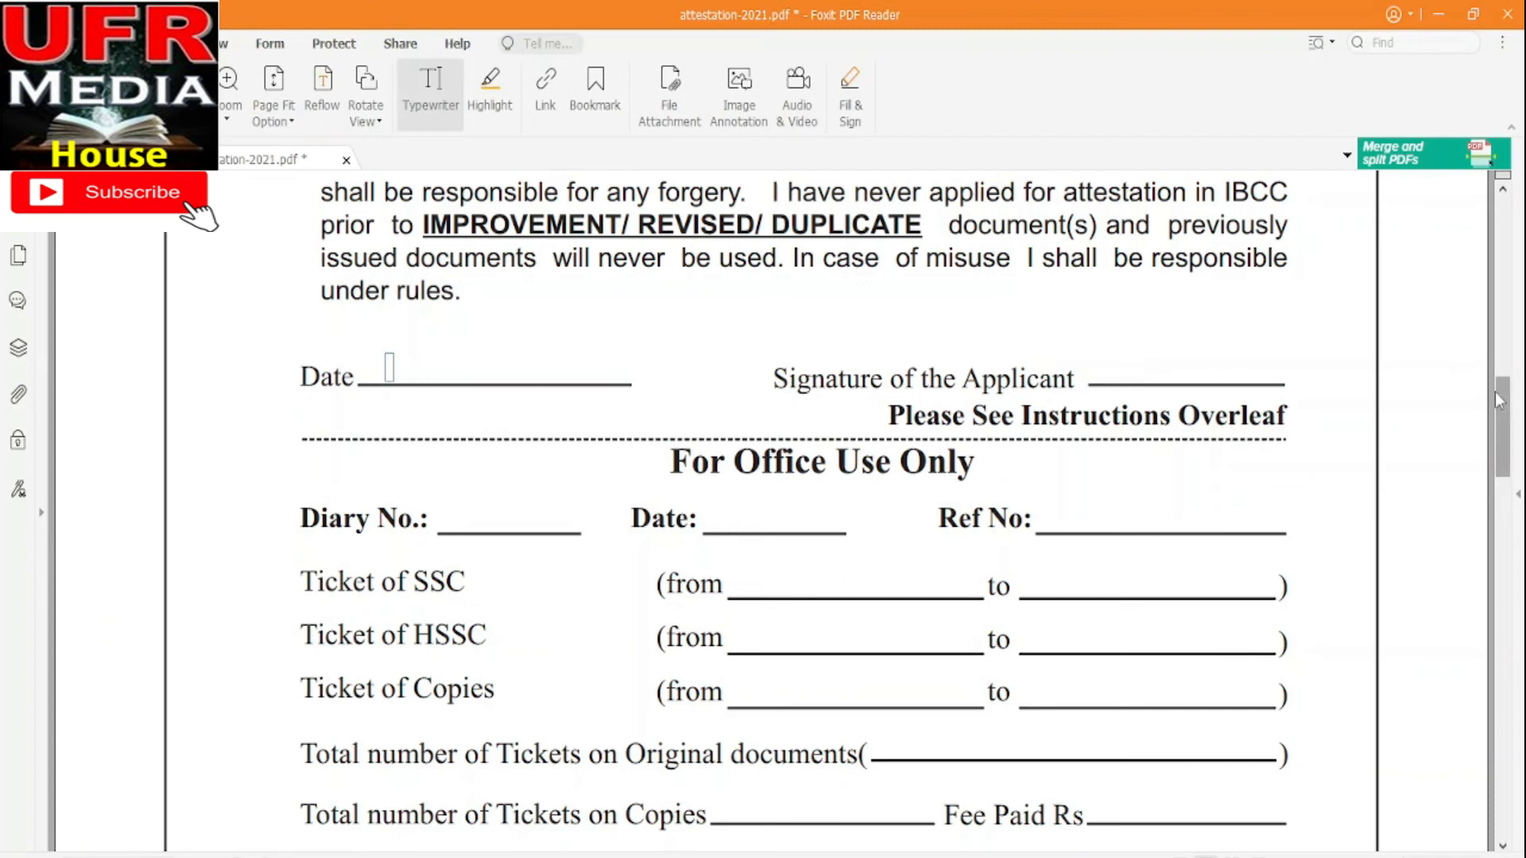
pyautogui.moveTo(1504, 401); pyautogui.dragTo(1504, 402)
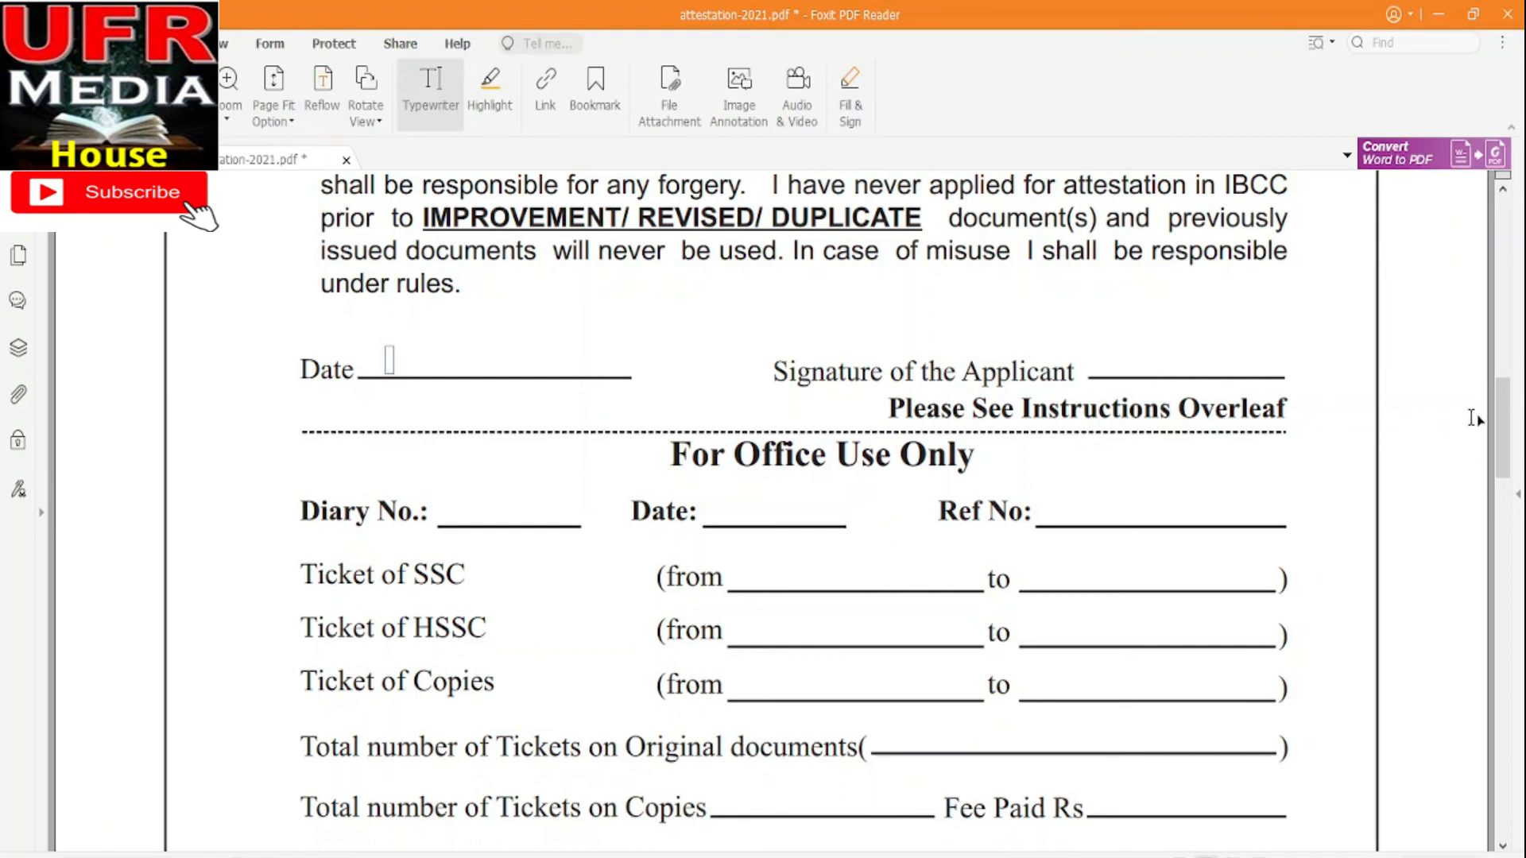
pyautogui.moveTo(1503, 418); pyautogui.dragTo(1502, 450)
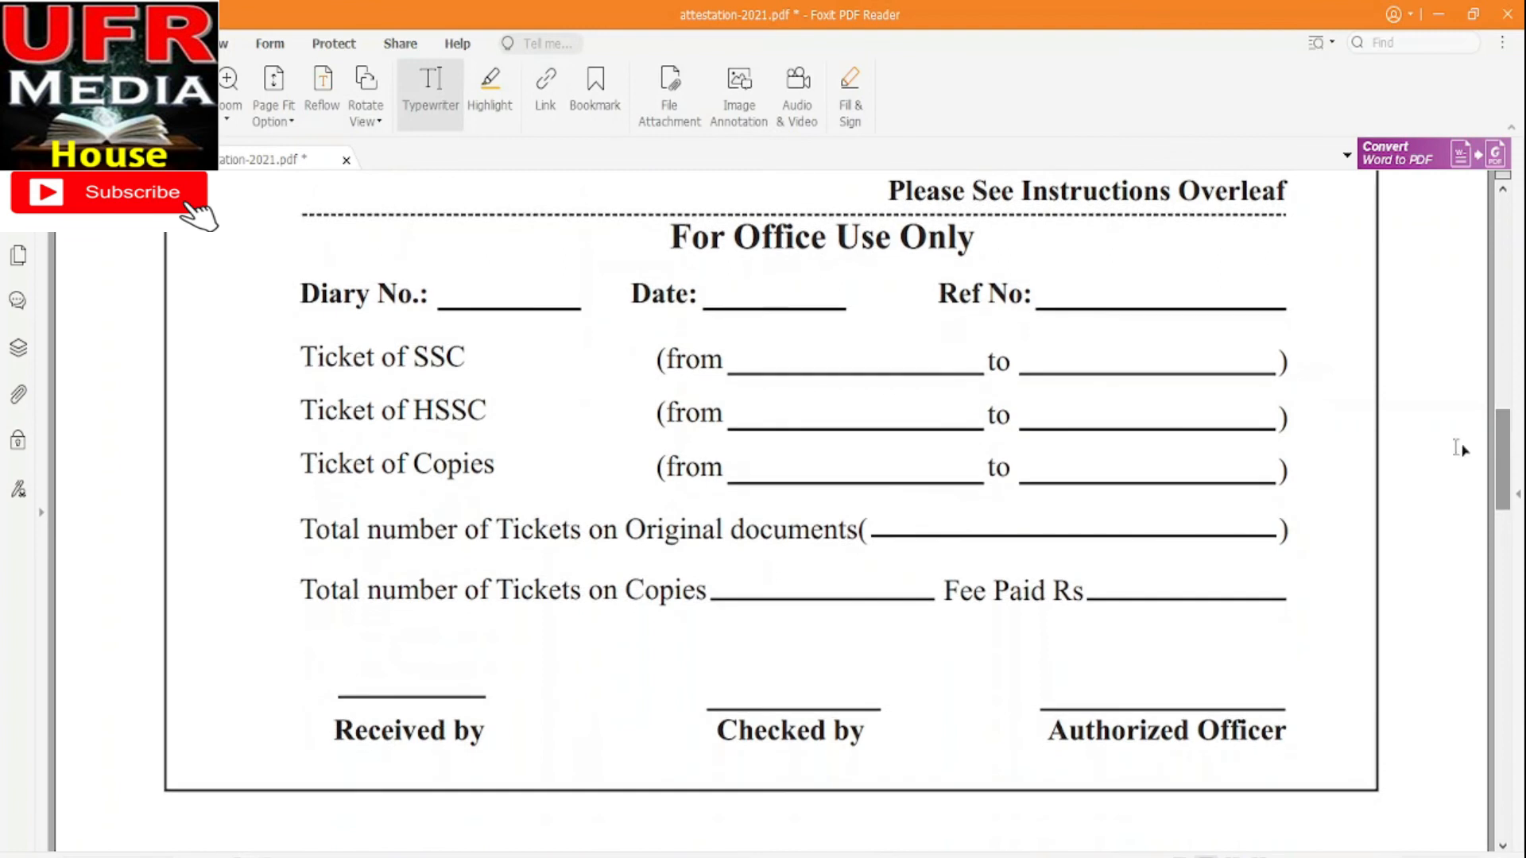
pyautogui.click(280, 228)
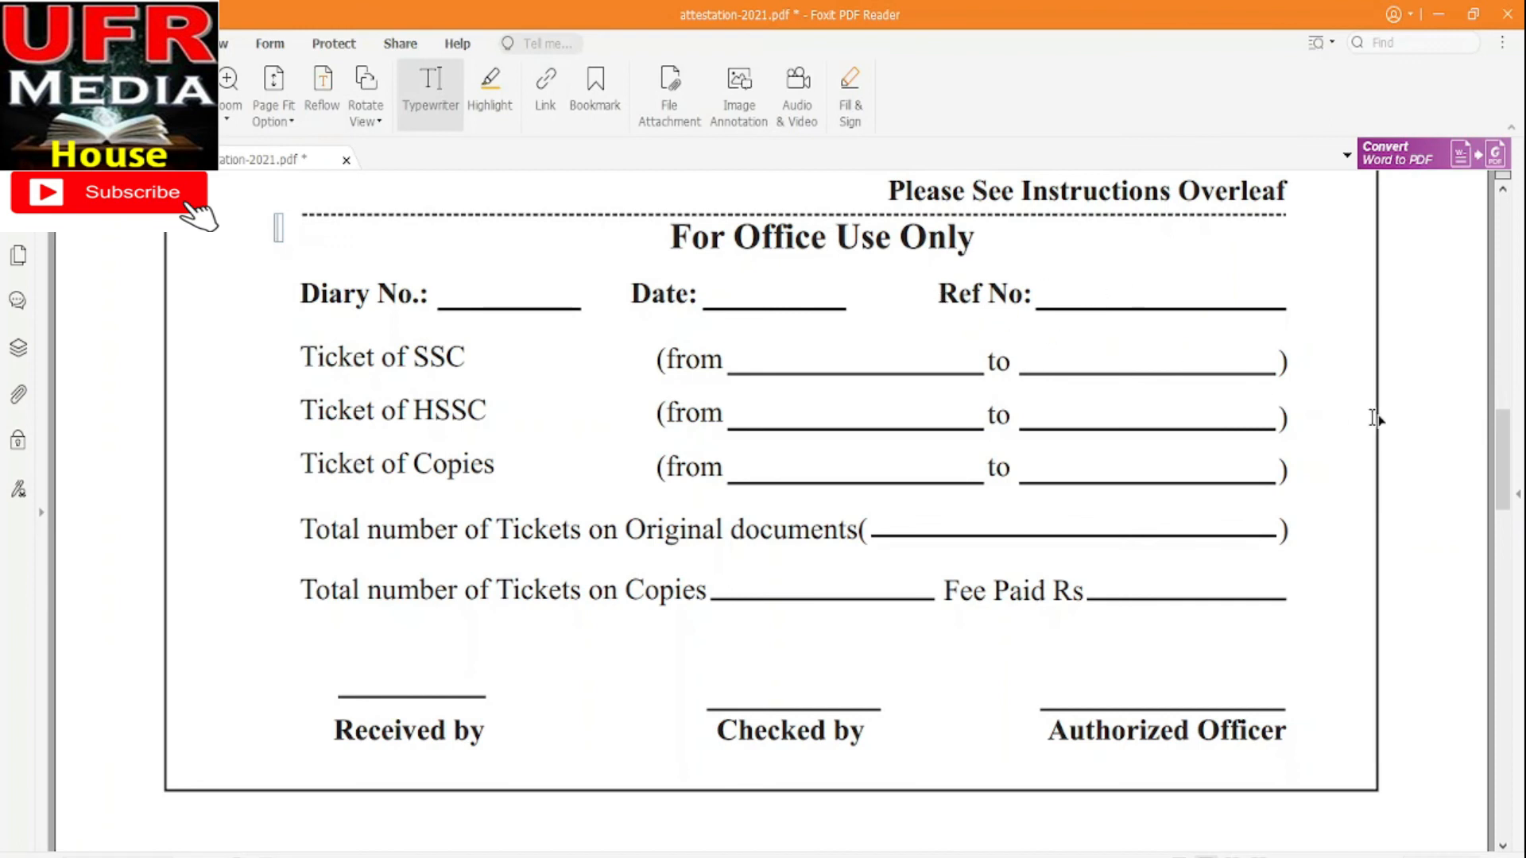
pyautogui.moveTo(1507, 445); pyautogui.dragTo(1490, 417)
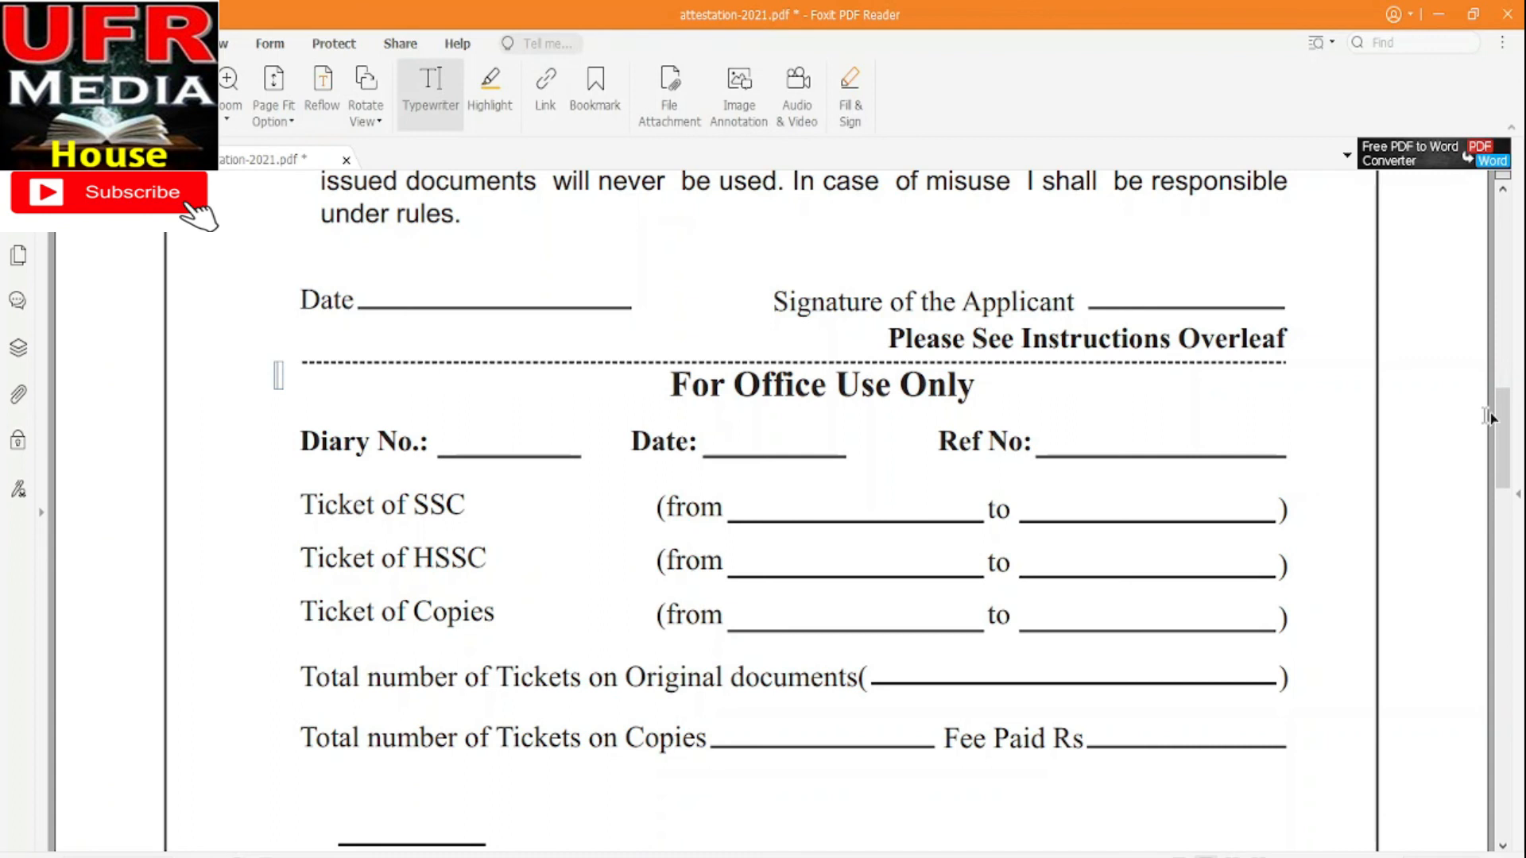
pyautogui.moveTo(1504, 421)
pyautogui.mouseDown()
pyautogui.moveTo(1511, 536)
pyautogui.moveTo(1415, 580)
pyautogui.mouseUp()
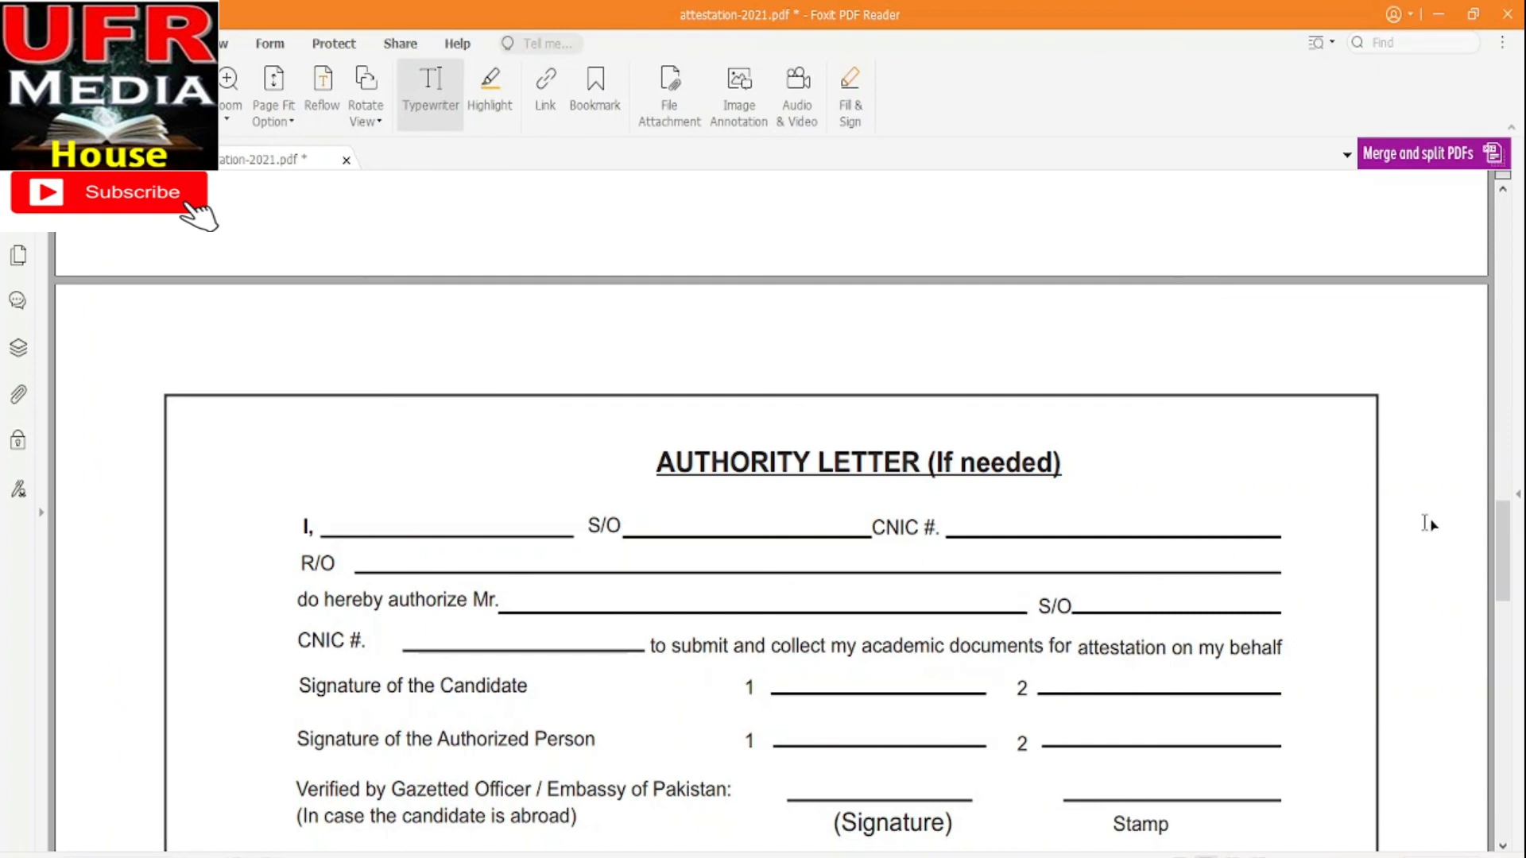
pyautogui.moveTo(1502, 548); pyautogui.dragTo(1512, 441)
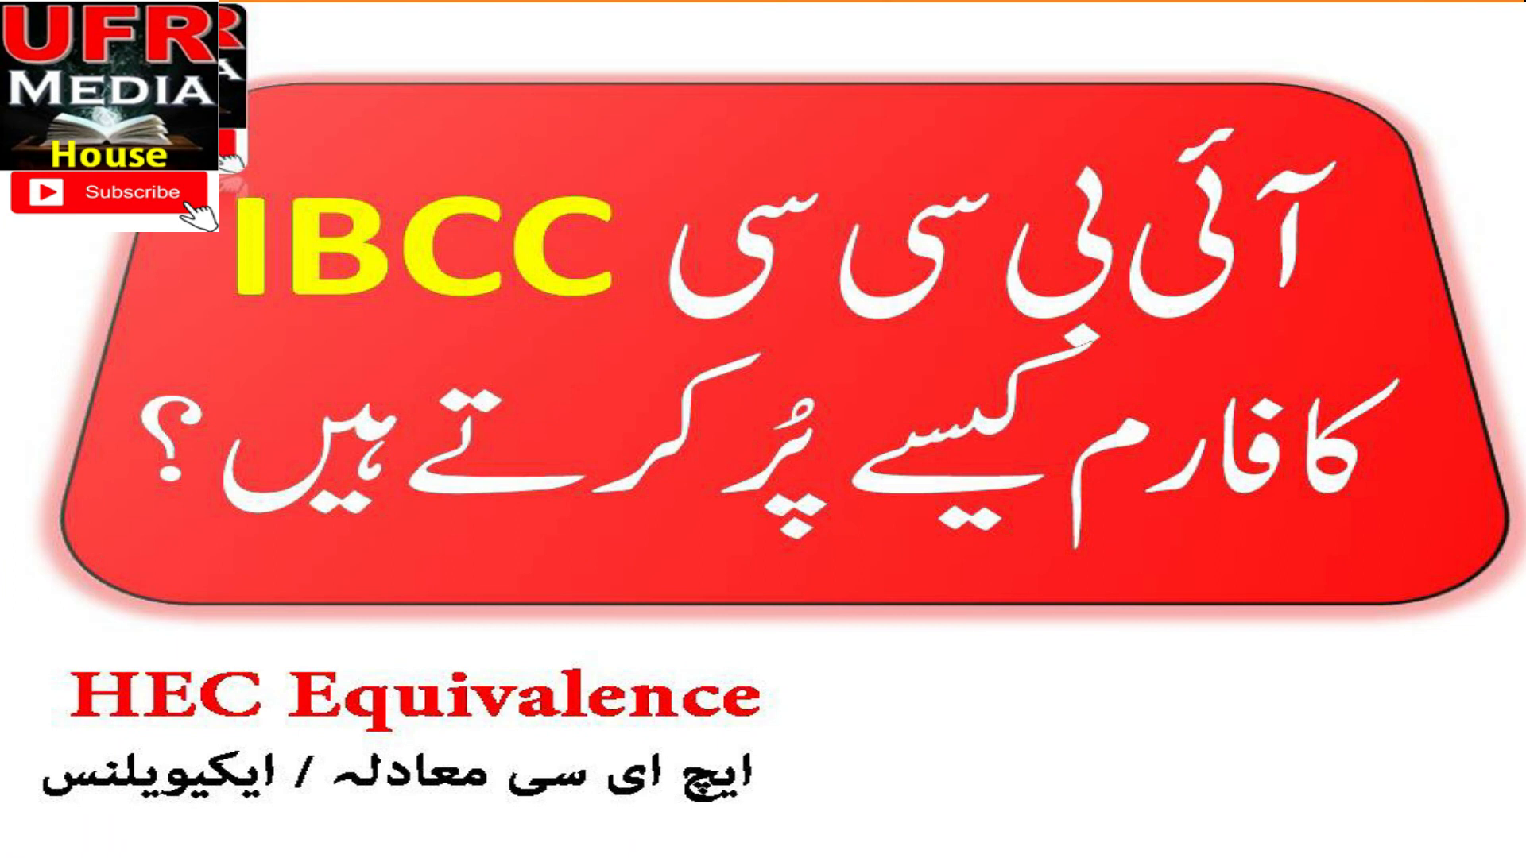